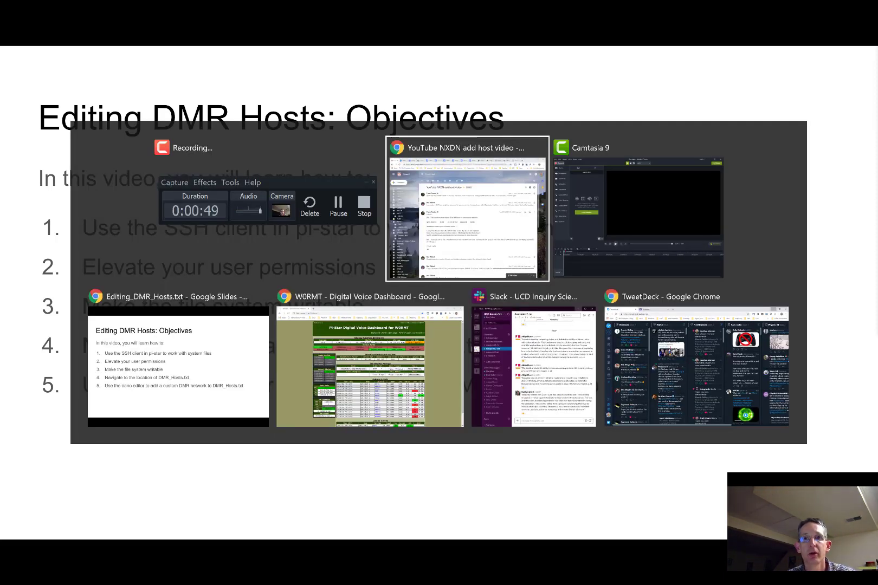
pyautogui.hotkey('alt', 'Tab')
pyautogui.hotkey('alt', 'Tab')
pyautogui.hotkey('alt', 'Tab')
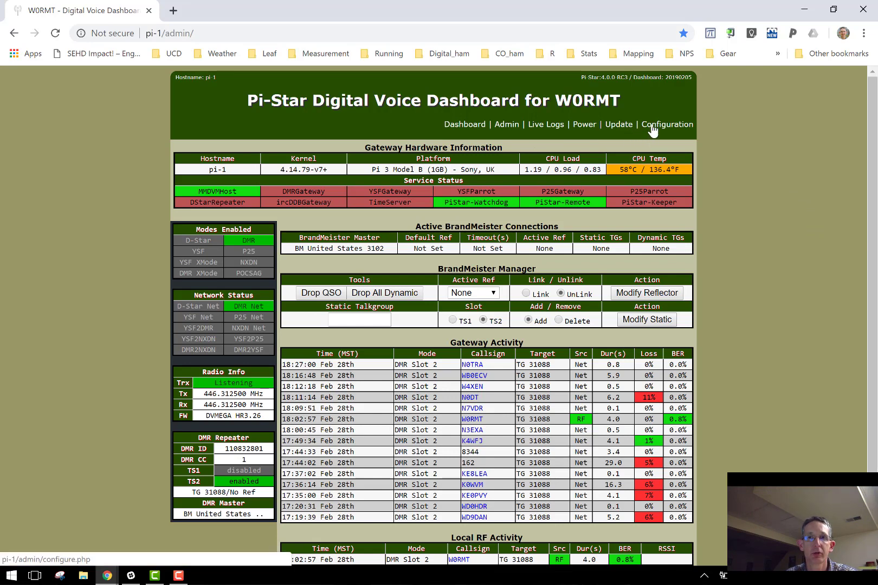
# Step: Switch to the Pi-Star dashboard and go via Configuration to the Expert Editors page
pyautogui.click(652, 129)
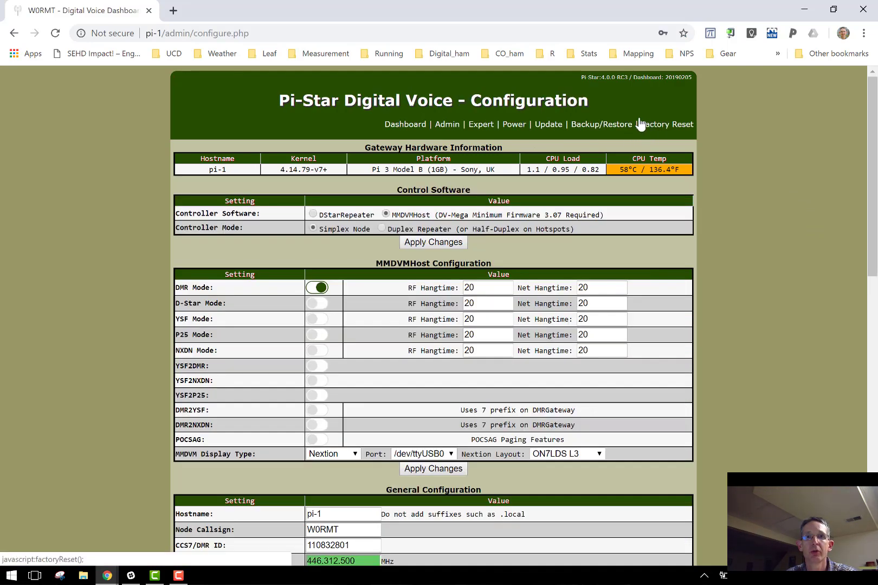
pyautogui.click(488, 129)
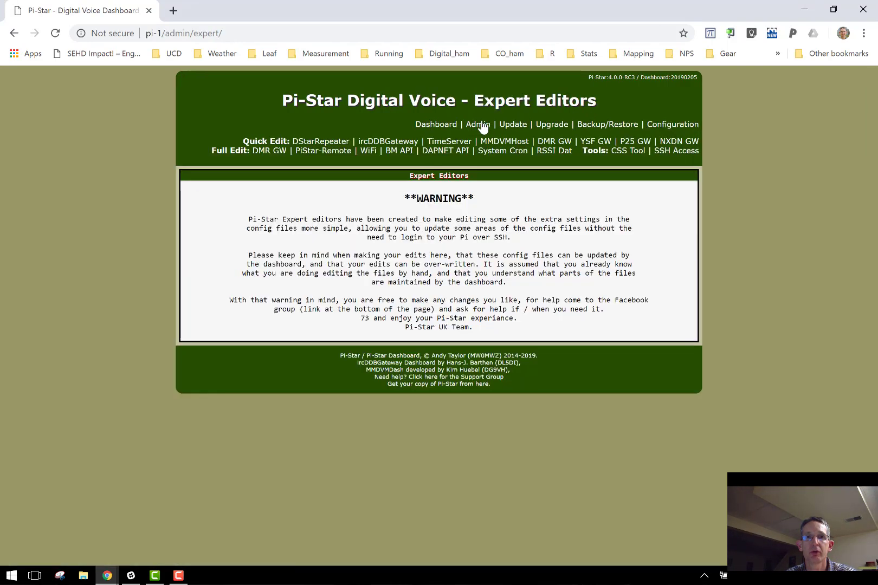
# Step: Start SSH Access in the browser and log in as user pi-star with its password
pyautogui.click(686, 152)
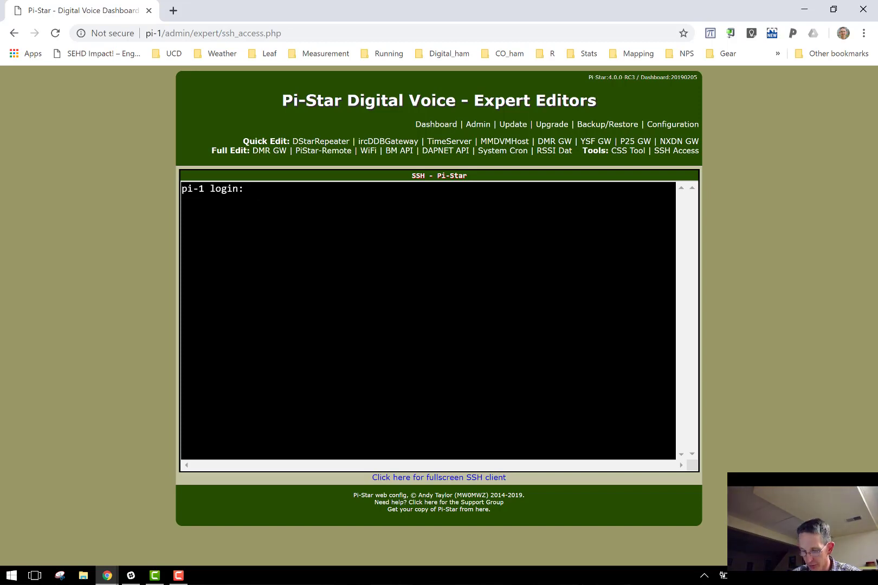
pyautogui.write('pi-s')
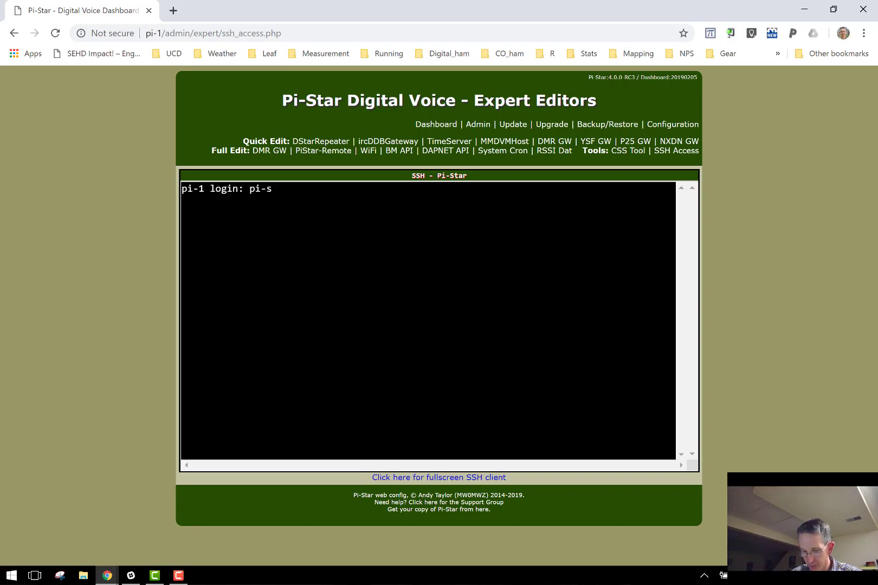
pyautogui.write('tar')
pyautogui.press('Return')
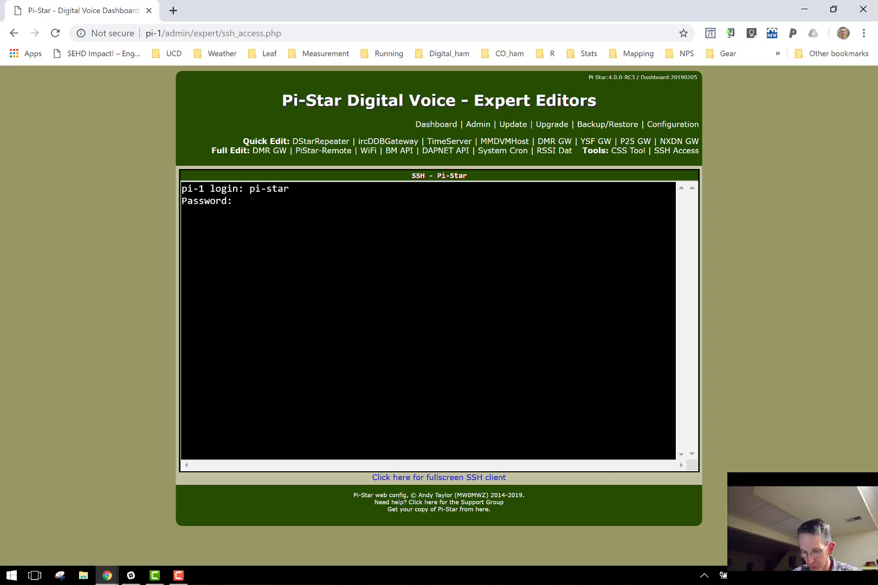
pyautogui.press('Return')
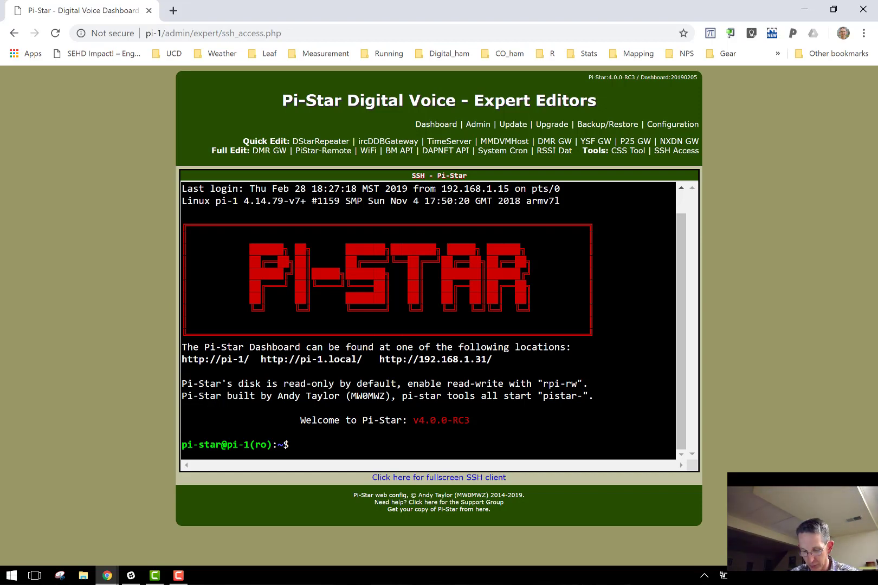
# Step: Become root with sudo su -, run rpi-rw and ls, then enter nano DMR_Hosts.txt
pyautogui.write('sudo')
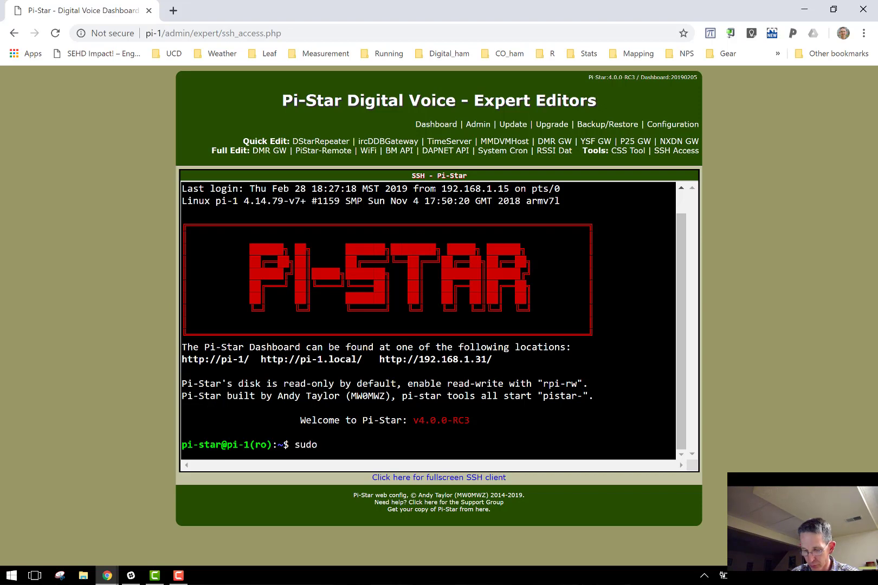
pyautogui.write(' su -')
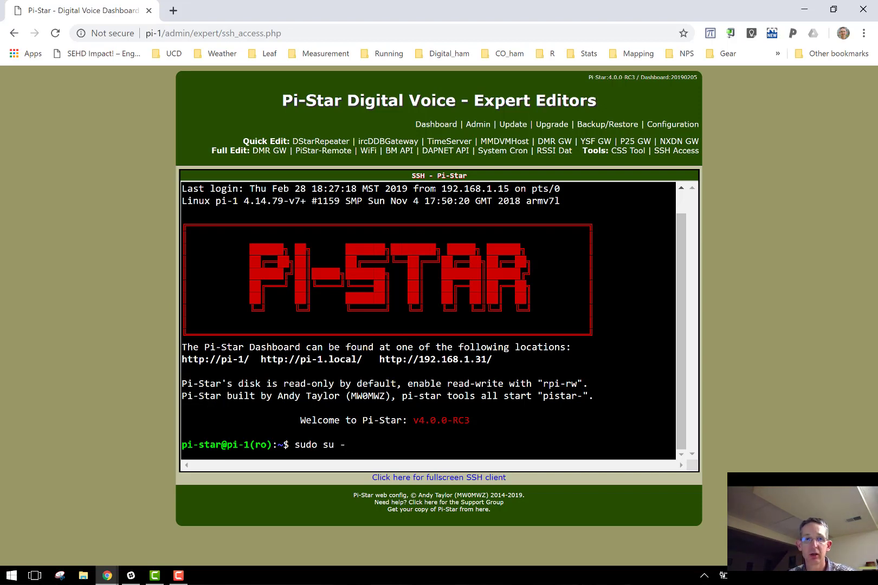
pyautogui.press('Return')
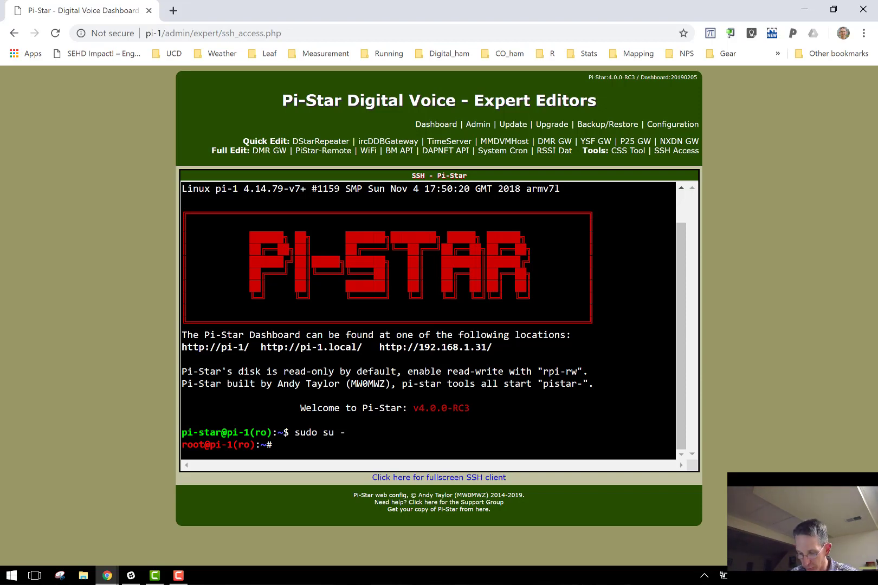
pyautogui.write('rpi')
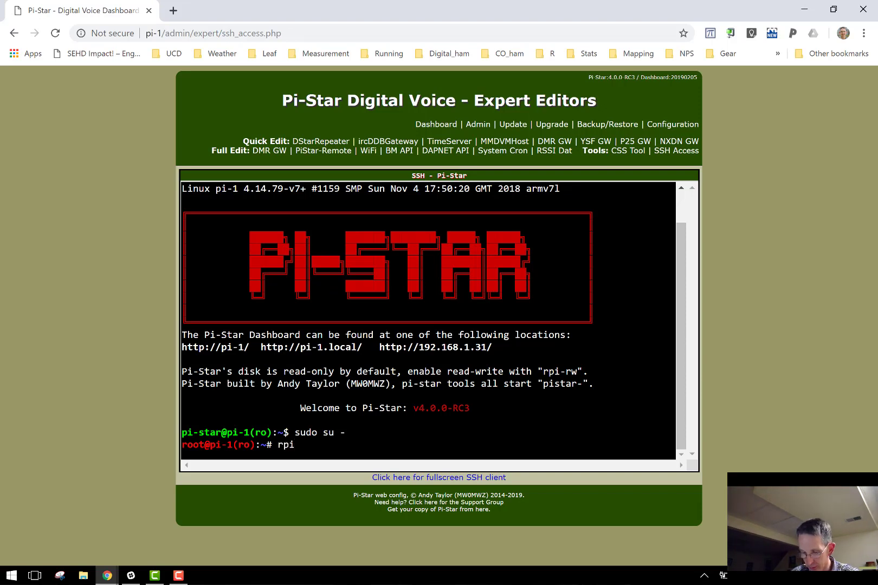
pyautogui.write('-rw')
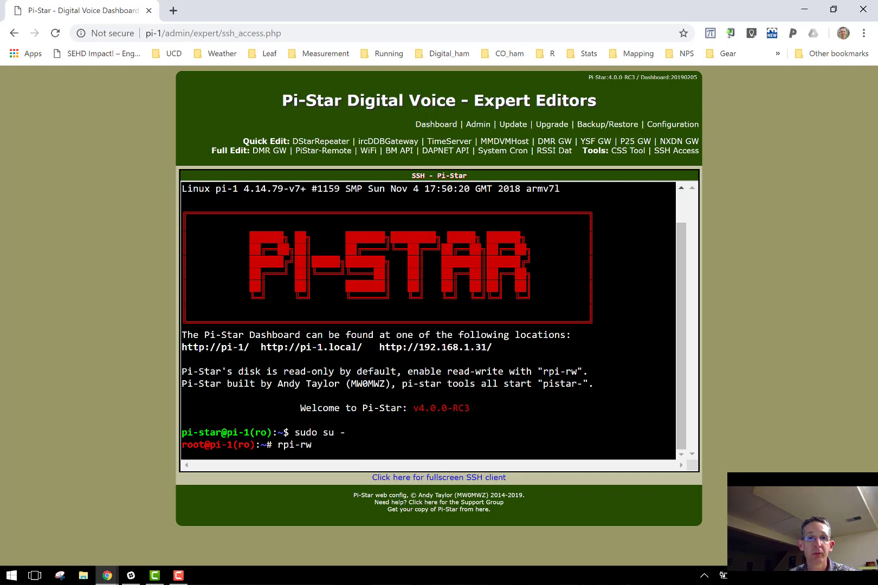
pyautogui.press('Return')
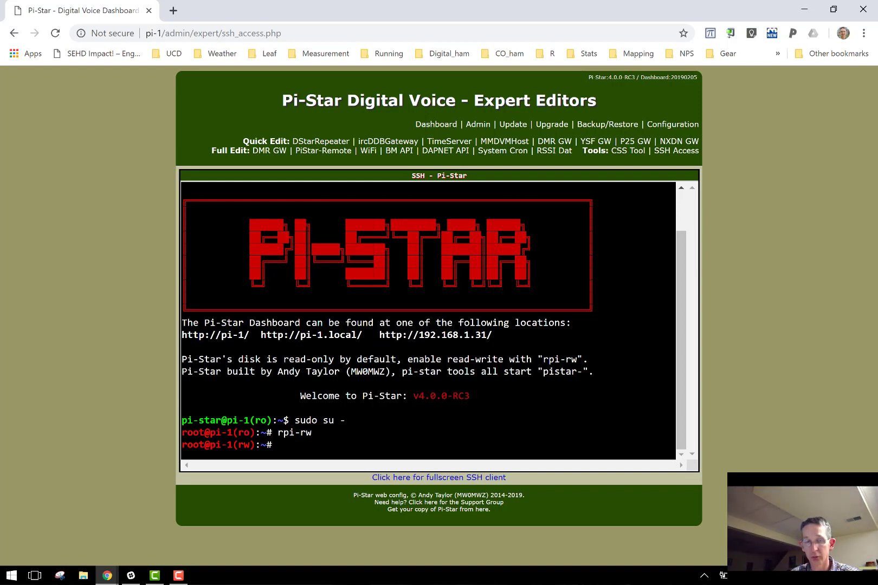
pyautogui.write('ls')
pyautogui.press('Return')
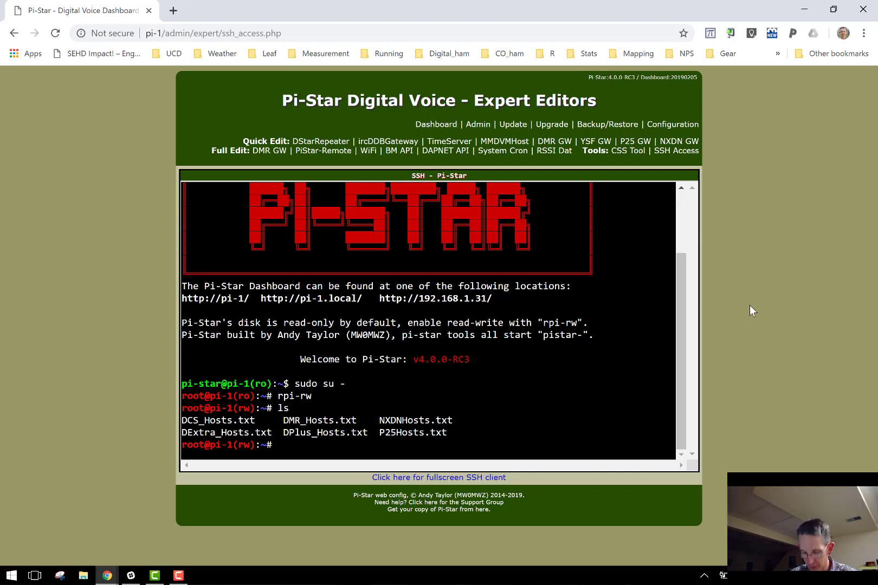
pyautogui.write('nano ')
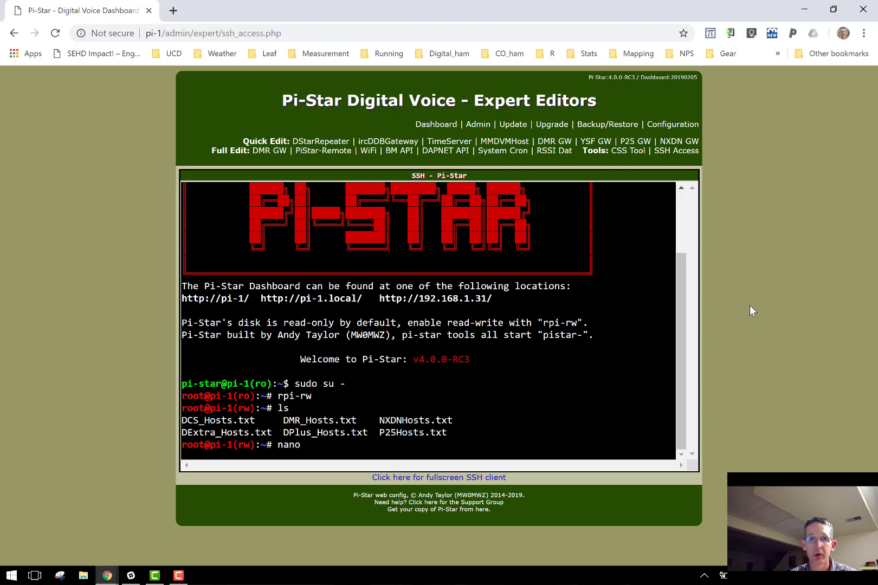
pyautogui.write('DMR_H')
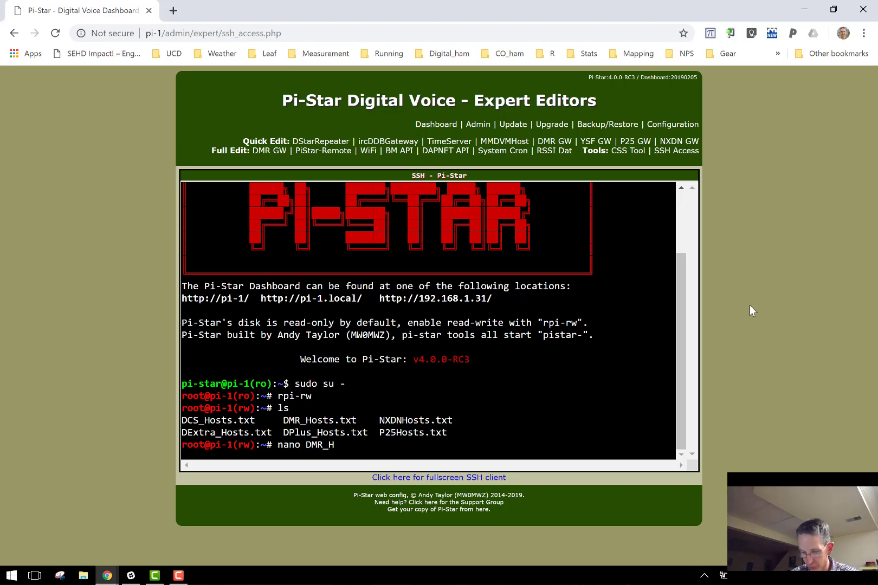
pyautogui.write('osts.tx')
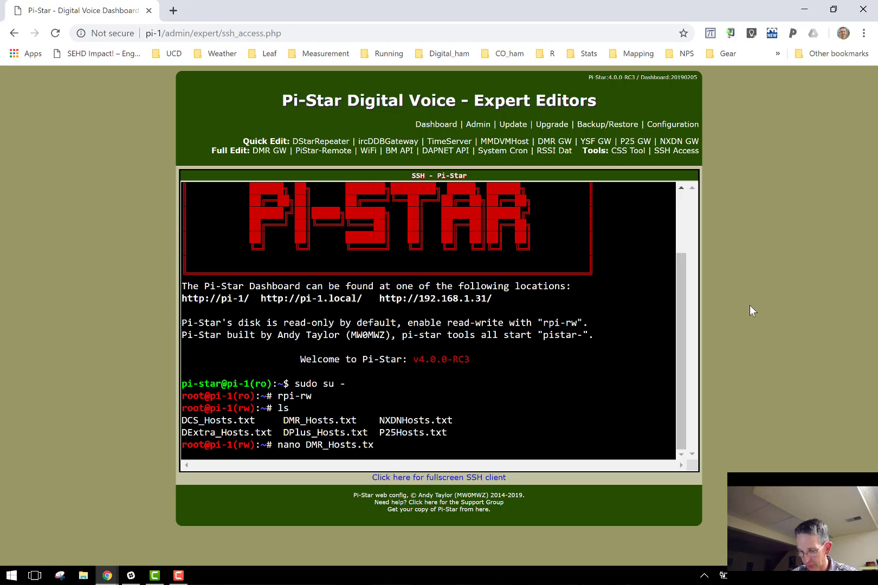
pyautogui.write('t')
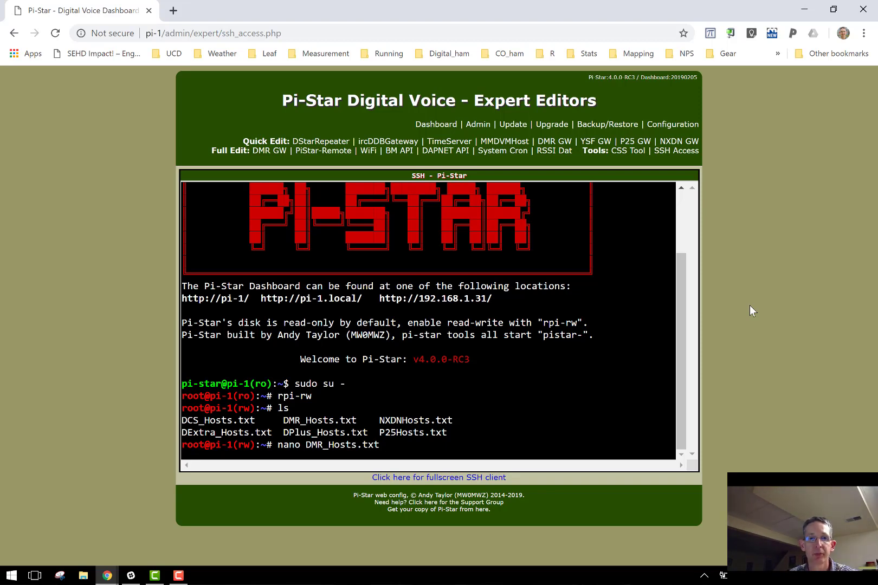
# Step: Open DMR_Hosts.txt in nano and read the format notes down to the #DMR+_Custom_01 line
pyautogui.press('Return')
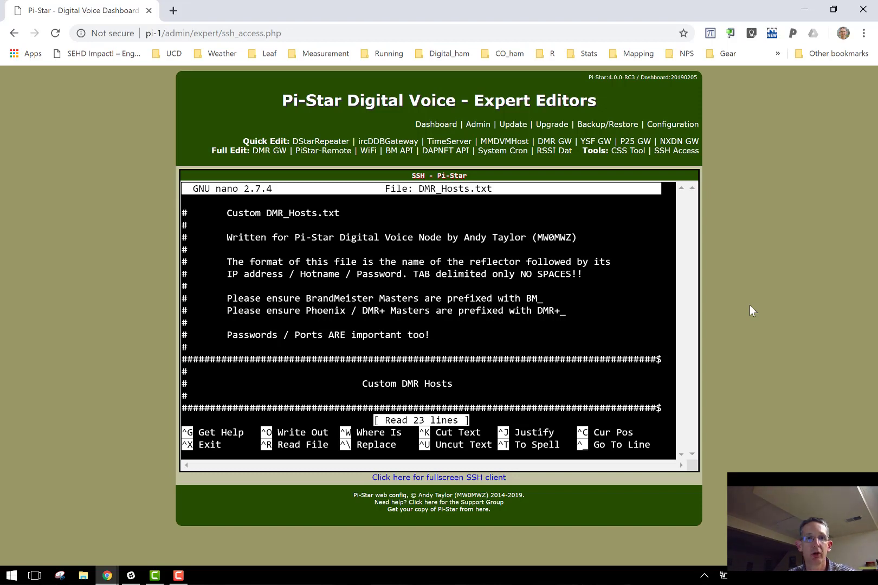
pyautogui.press('Down')
pyautogui.press('Down')
pyautogui.press('Down')
pyautogui.press('Down')
pyautogui.press('Down')
pyautogui.press('Down')
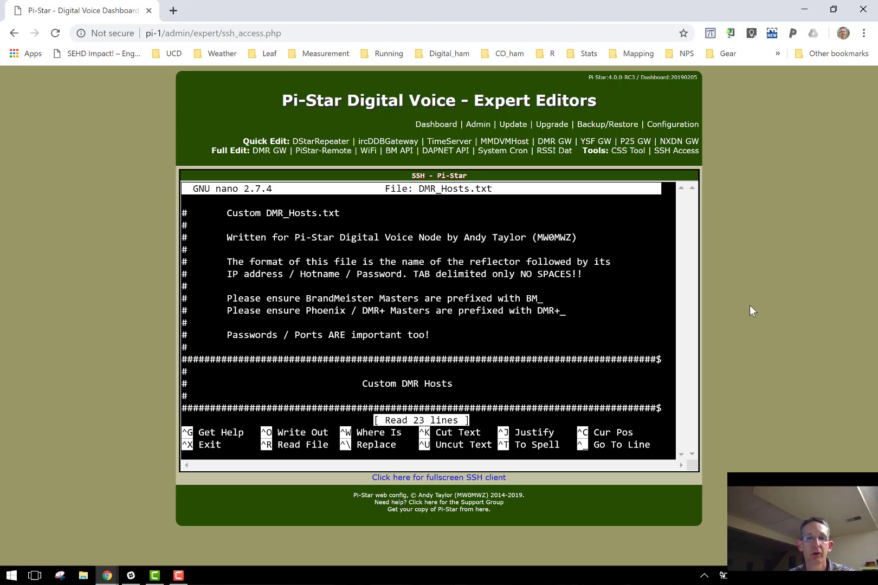
pyautogui.press('Down')
pyautogui.press('Down')
pyautogui.press('Down')
pyautogui.press('Down')
pyautogui.press('Down')
pyautogui.press('Down')
pyautogui.press('Down')
pyautogui.press('Down')
pyautogui.press('Down')
pyautogui.press('Down')
pyautogui.press('Down')
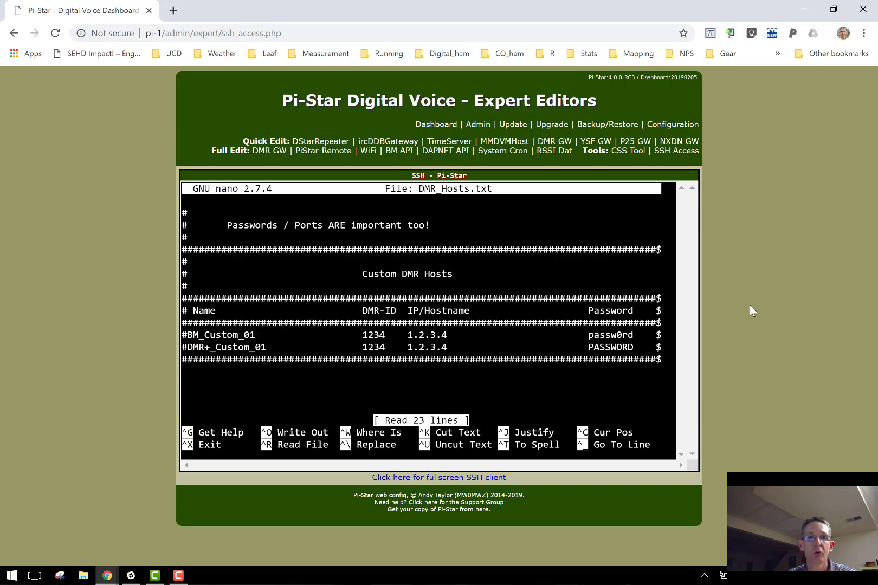
pyautogui.press('Up')
pyautogui.press('Up')
pyautogui.press('Up')
pyautogui.press('Up')
pyautogui.press('Up')
pyautogui.press('Up')
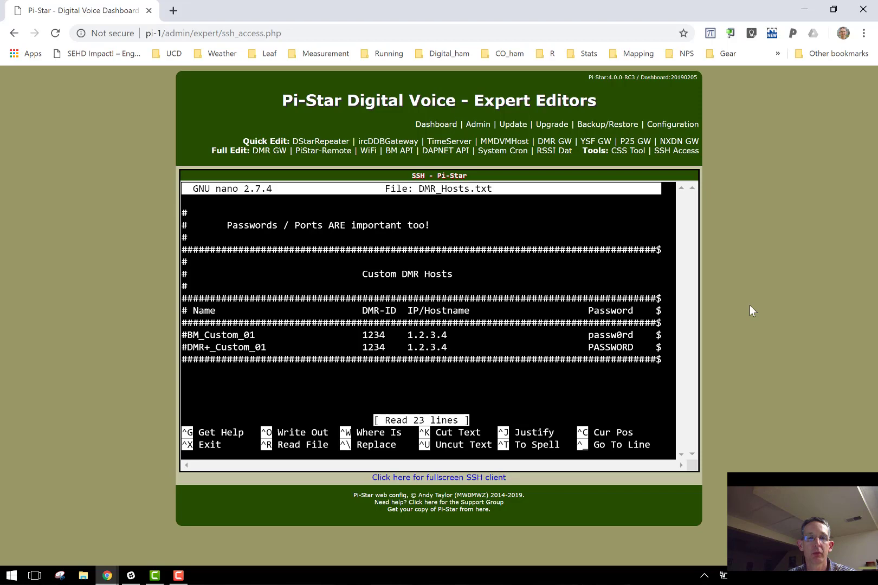
pyautogui.press('Up')
pyautogui.press('Up')
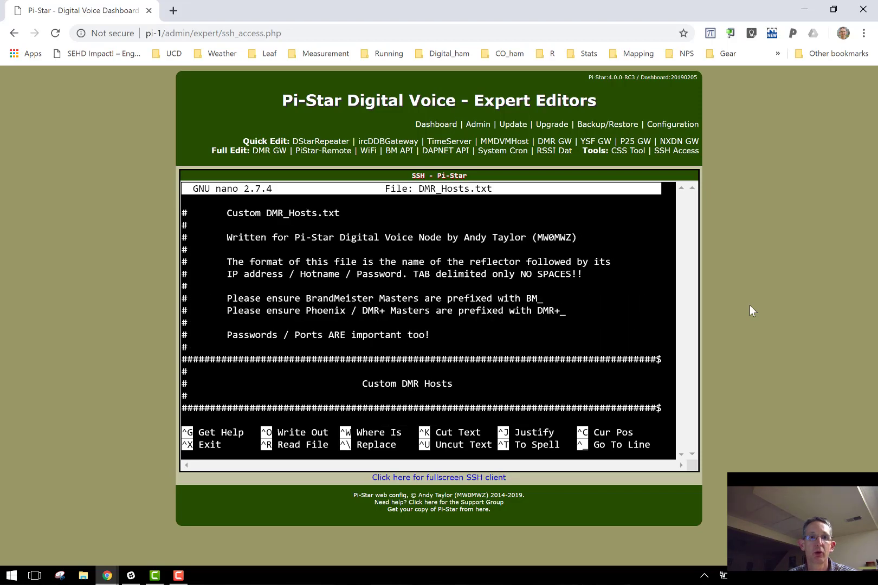
pyautogui.press('Up')
pyautogui.press('Up')
pyautogui.press('Right')
pyautogui.press('Right')
pyautogui.press('Right')
pyautogui.press('Right')
pyautogui.press('Right')
pyautogui.press('Right')
pyautogui.press('Right')
pyautogui.press('Right')
pyautogui.press('Right')
pyautogui.press('Right')
pyautogui.press('Right')
pyautogui.press('Right')
pyautogui.press('Right')
pyautogui.press('Down')
pyautogui.press('Down')
pyautogui.press('Down')
pyautogui.press('Down')
pyautogui.press('Down')
pyautogui.press('Left')
pyautogui.press('Left')
pyautogui.press('Left')
pyautogui.press('Left')
pyautogui.press('Left')
pyautogui.press('Left')
pyautogui.press('Left')
pyautogui.press('Left')
pyautogui.press('Left')
pyautogui.press('Left')
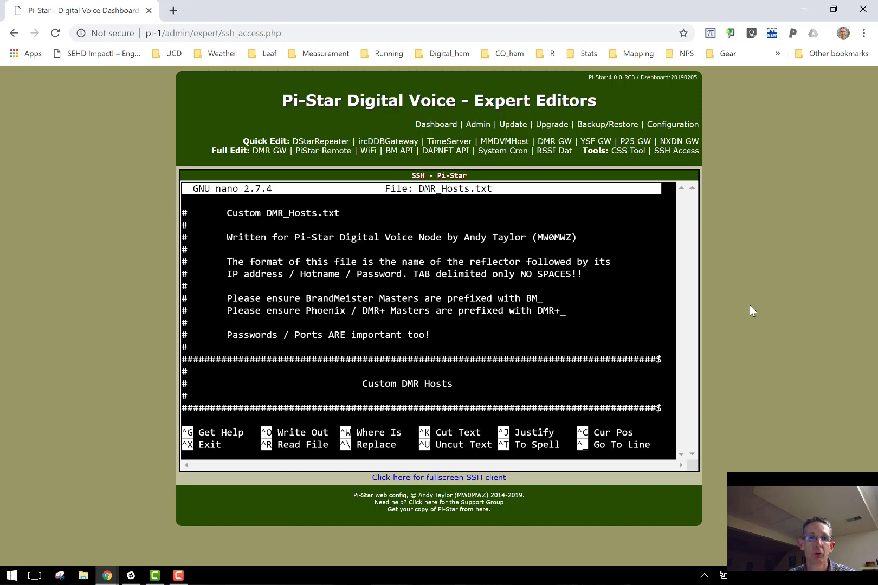
pyautogui.press('Down')
pyautogui.press('Down')
pyautogui.press('Down')
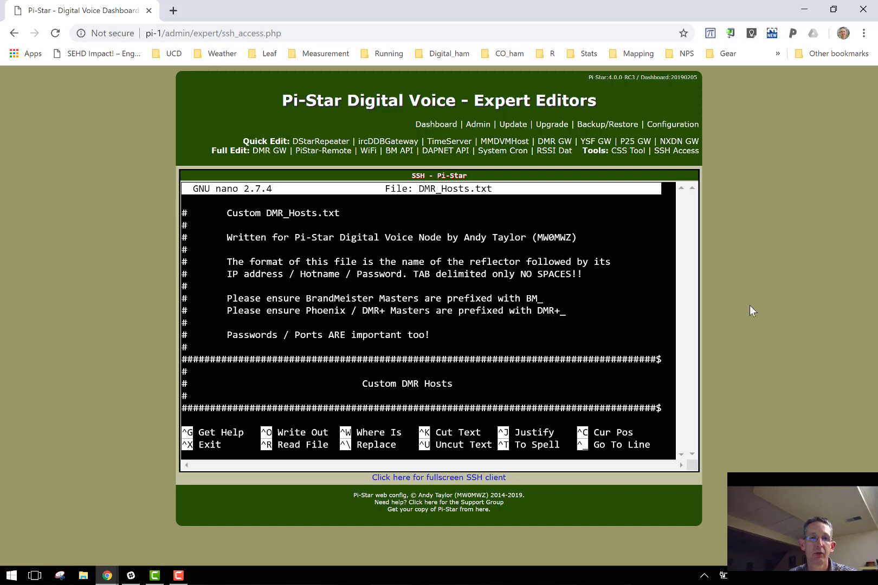
pyautogui.press('Down')
pyautogui.press('Down')
pyautogui.press('Down')
pyautogui.press('Down')
pyautogui.press('Down')
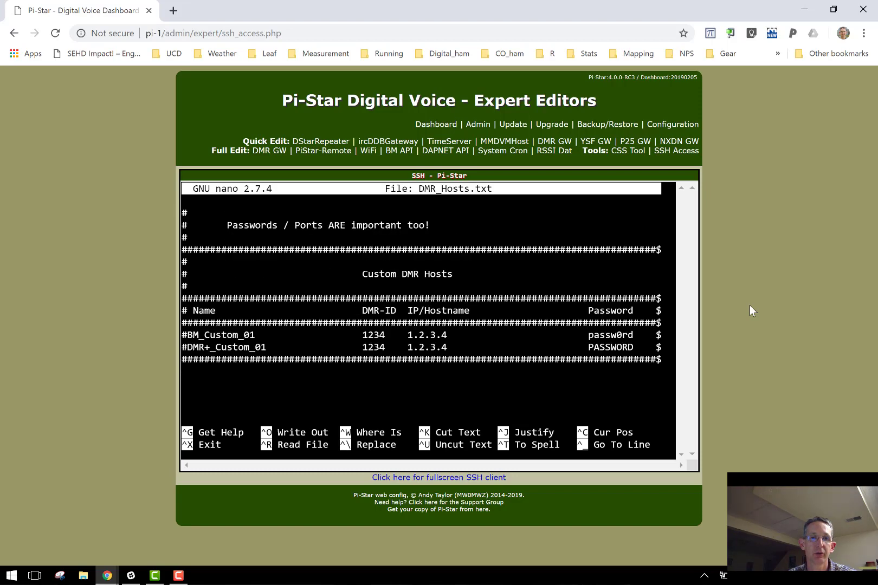
pyautogui.press('Down')
pyautogui.press('Down')
pyautogui.press('Down')
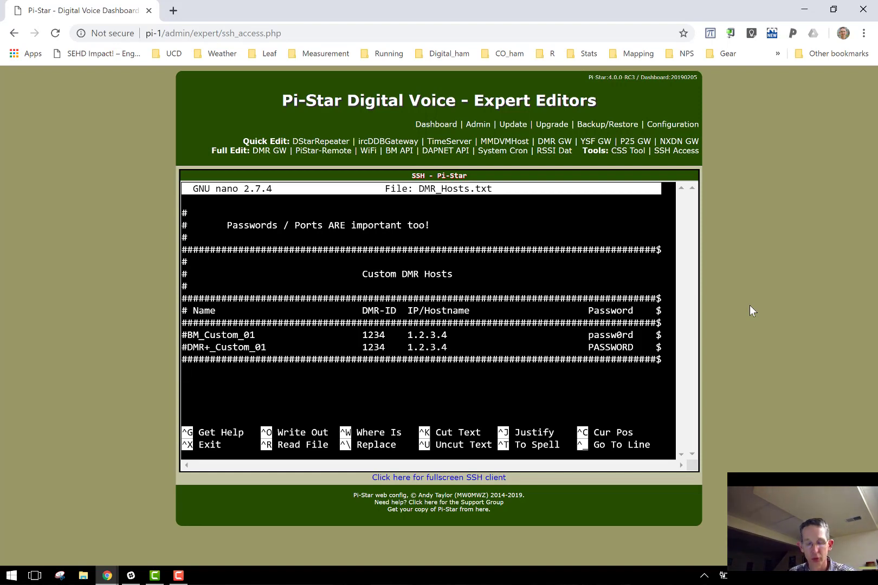
pyautogui.write('QR')
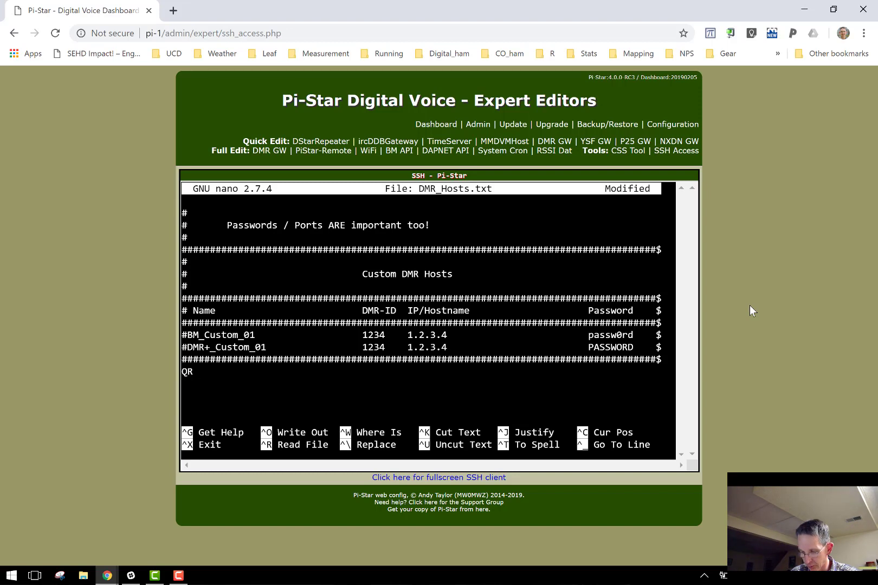
pyautogui.write('M_Network')
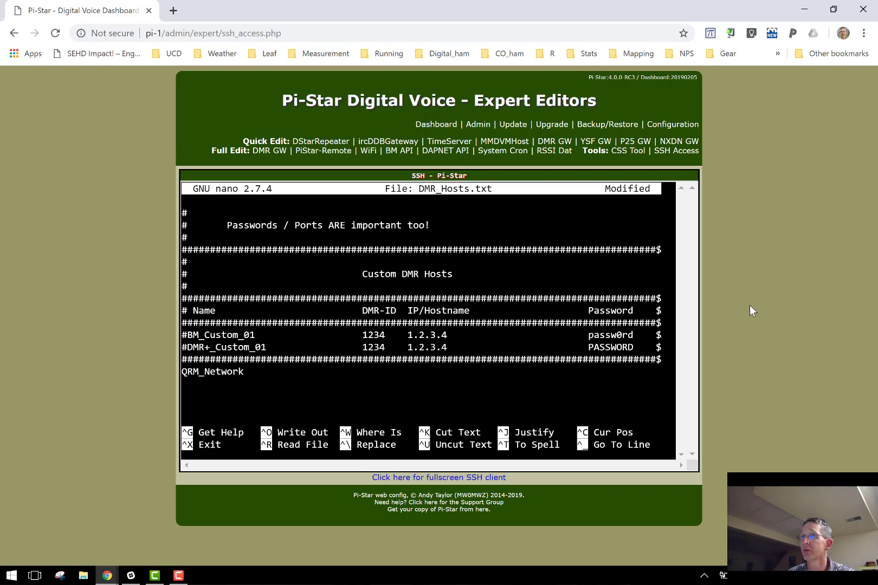
pyautogui.press('Tab')
pyautogui.write('312')
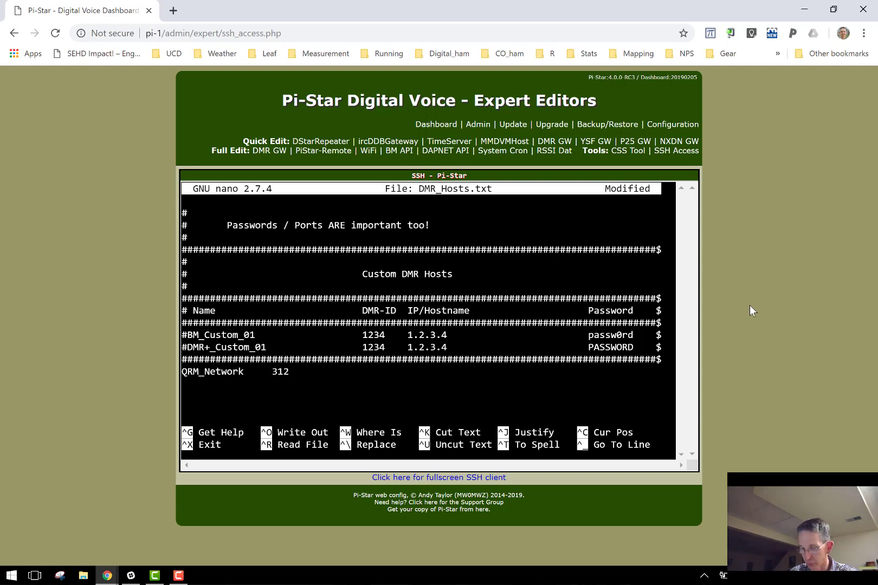
pyautogui.write('00')
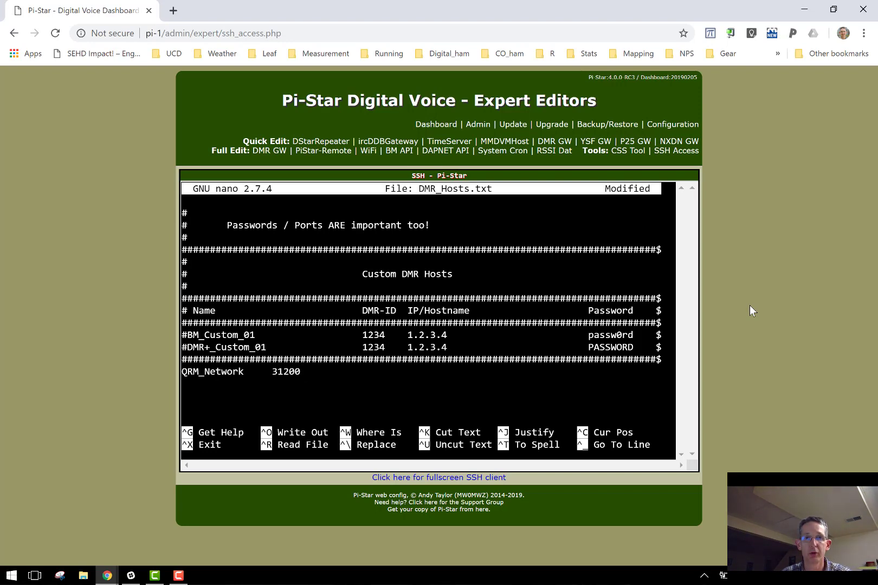
pyautogui.press('Tab')
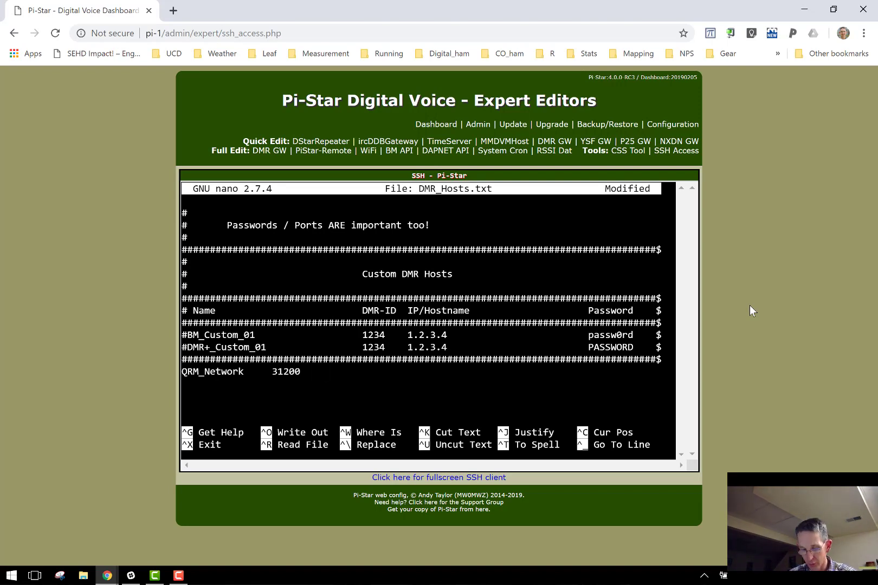
pyautogui.write('24.')
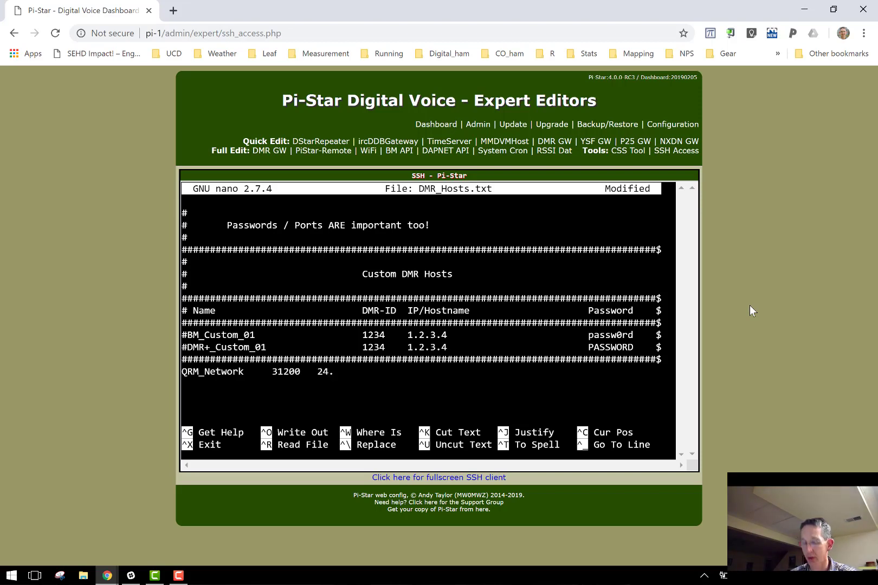
pyautogui.write('124')
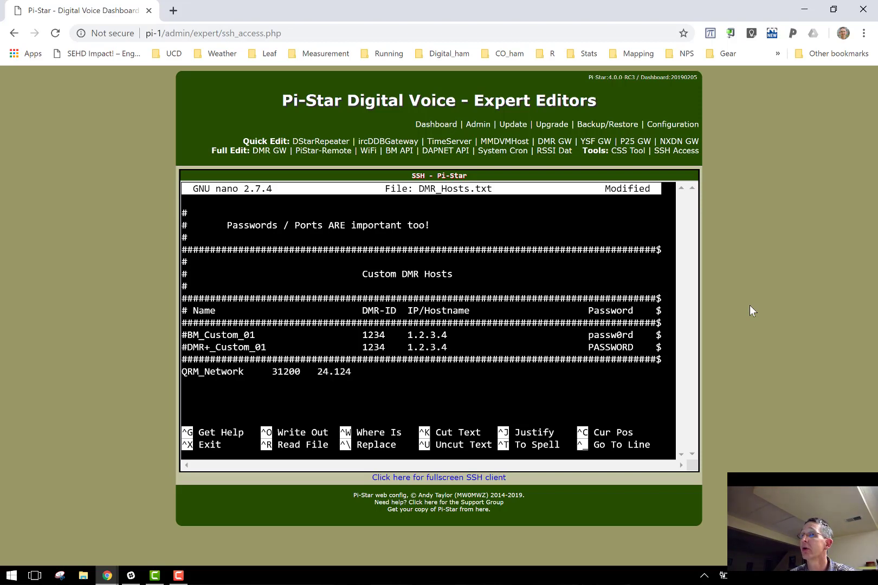
pyautogui.write('.9')
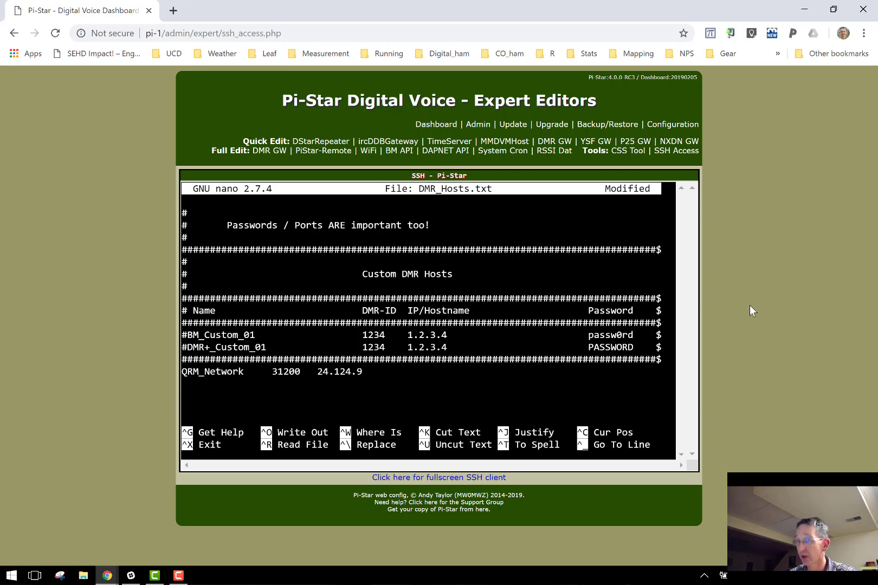
pyautogui.write('7.2')
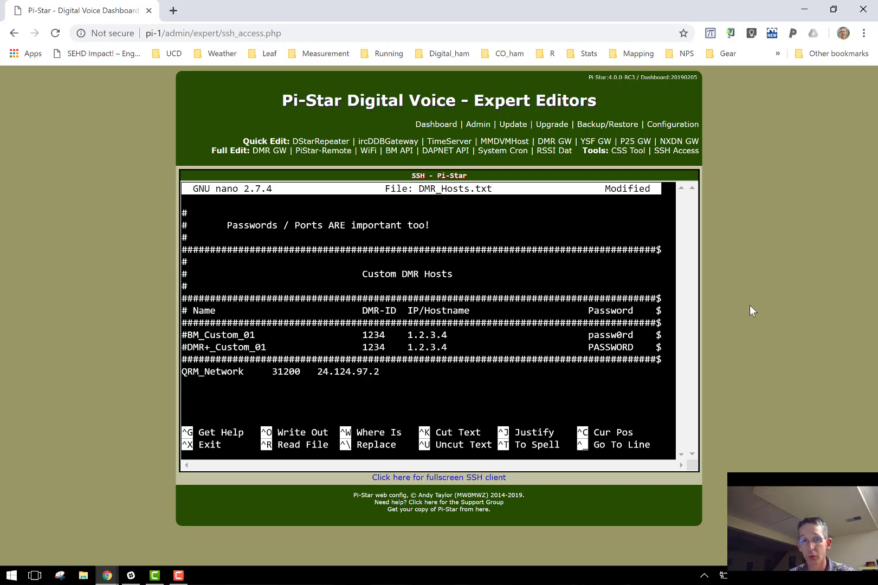
pyautogui.write('12')
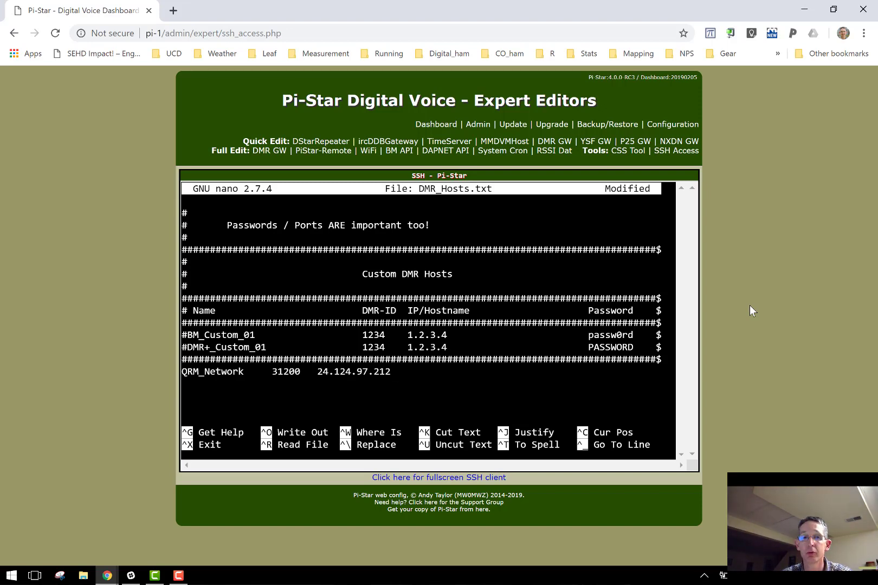
pyautogui.press('Tab')
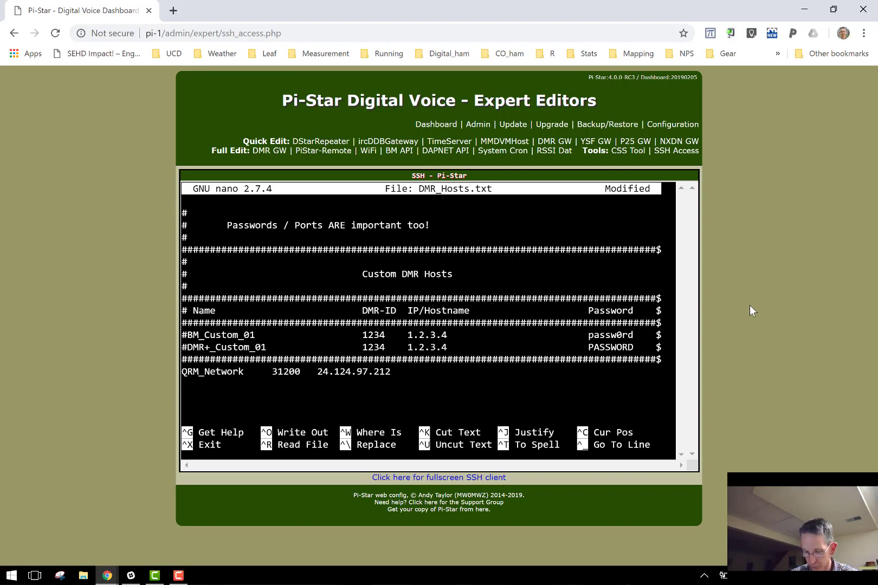
pyautogui.write('pass')
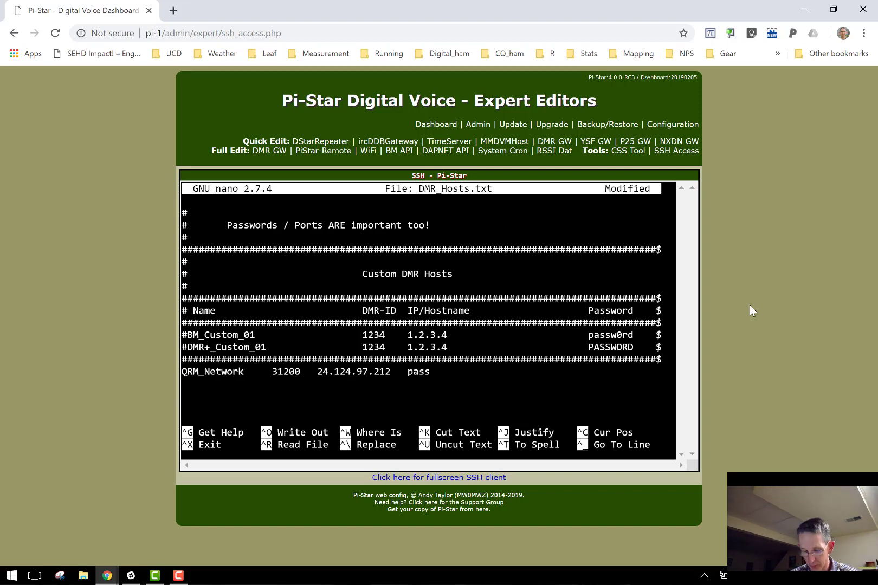
pyautogui.write('w0r')
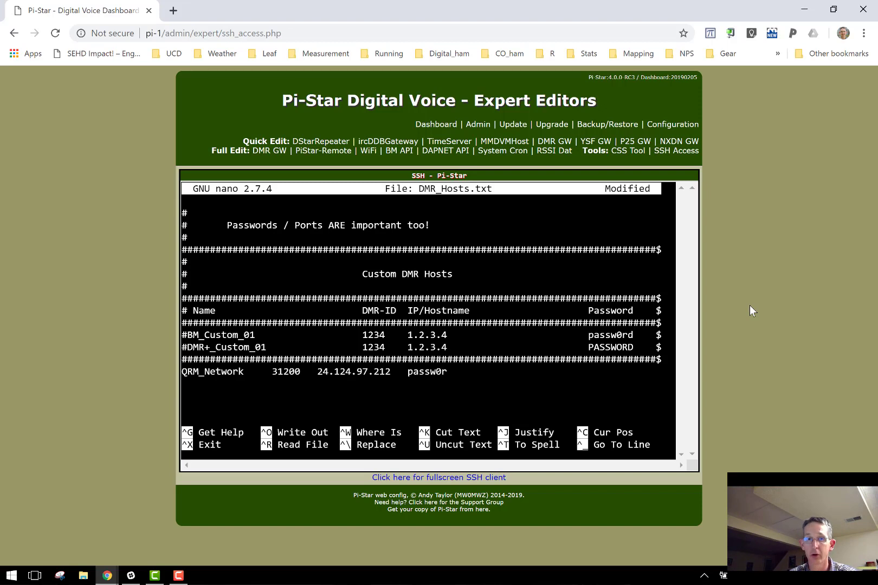
pyautogui.write('d')
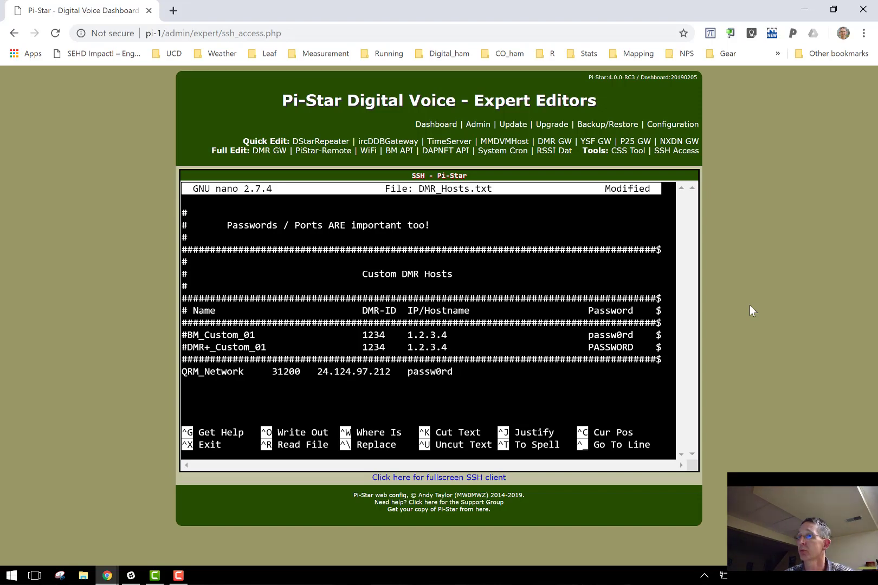
pyautogui.press('Tab')
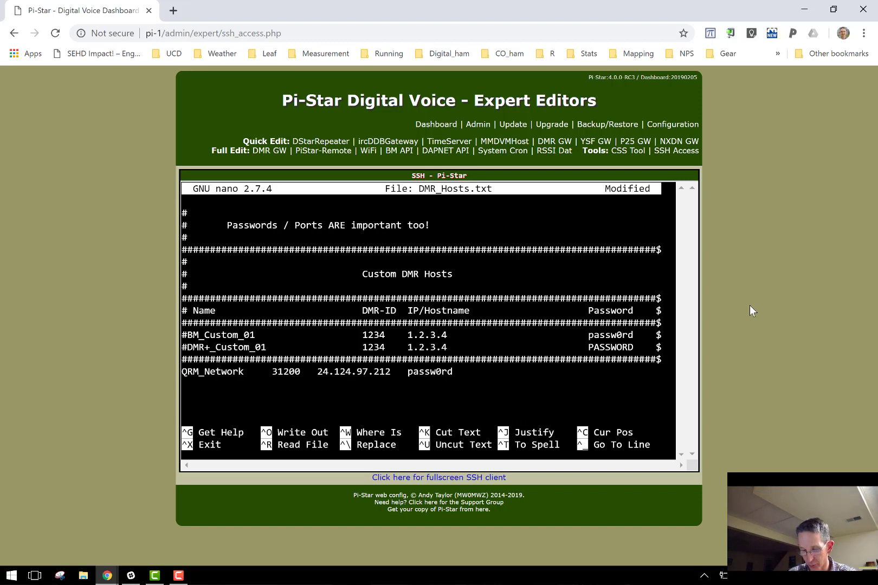
pyautogui.write('6')
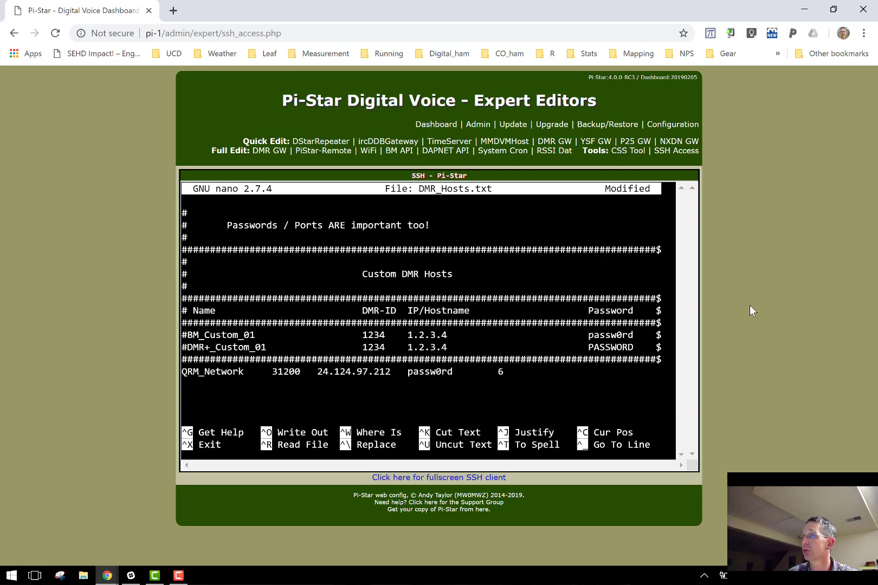
pyautogui.write('203')
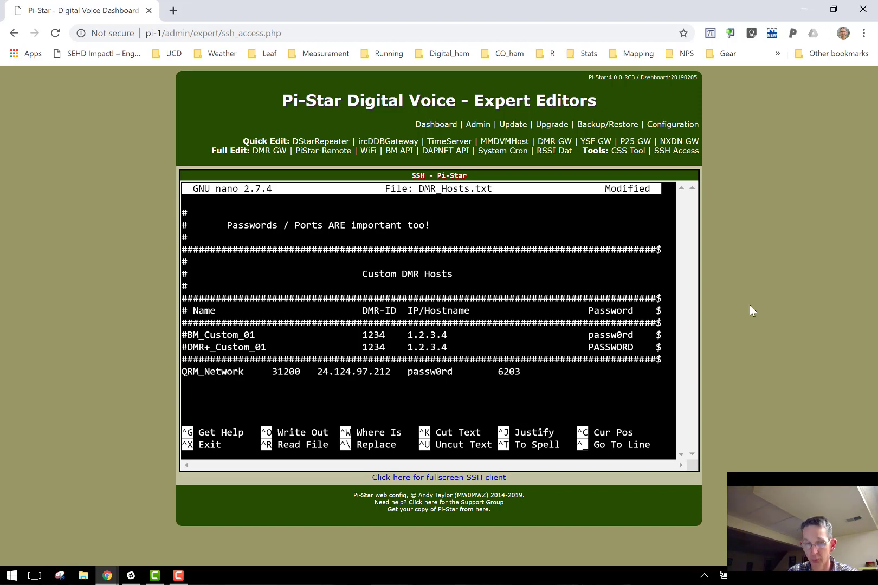
pyautogui.write('1')
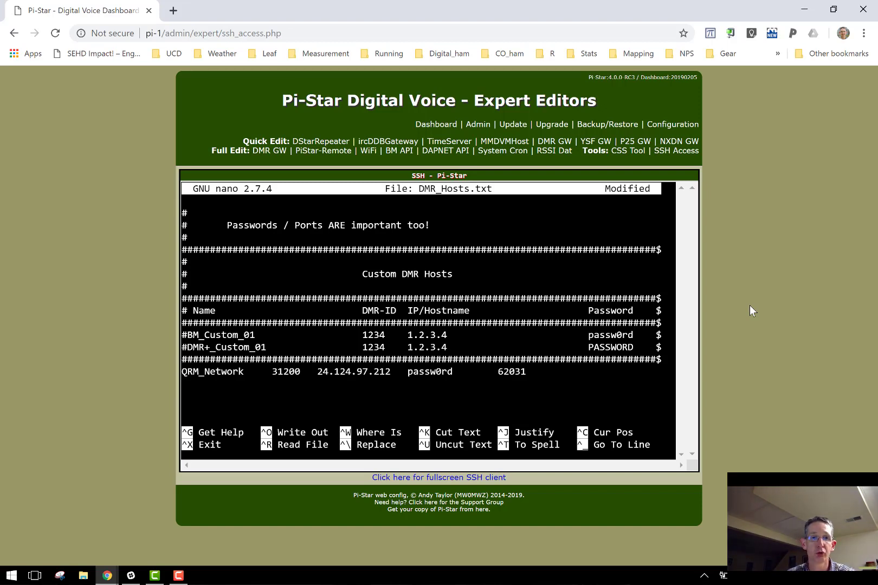
# Step: Exit nano, saving the changes to DMR_Hosts.txt under its existing name
pyautogui.hotkey('ctrl', 'x')
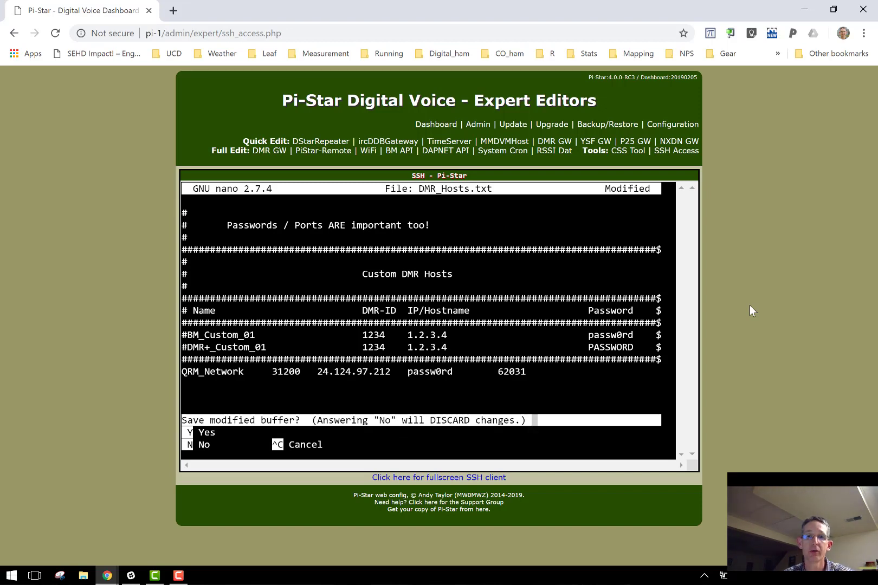
pyautogui.press('y')
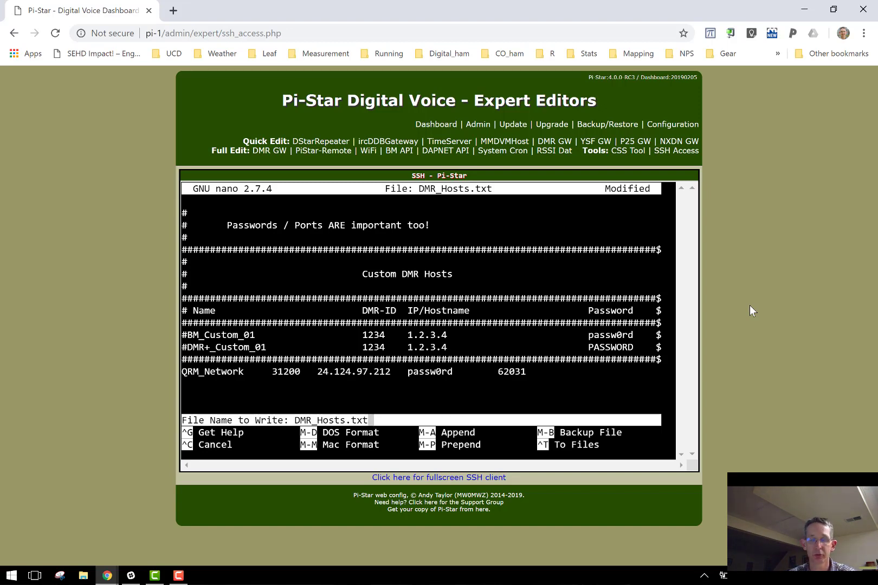
pyautogui.press('Return')
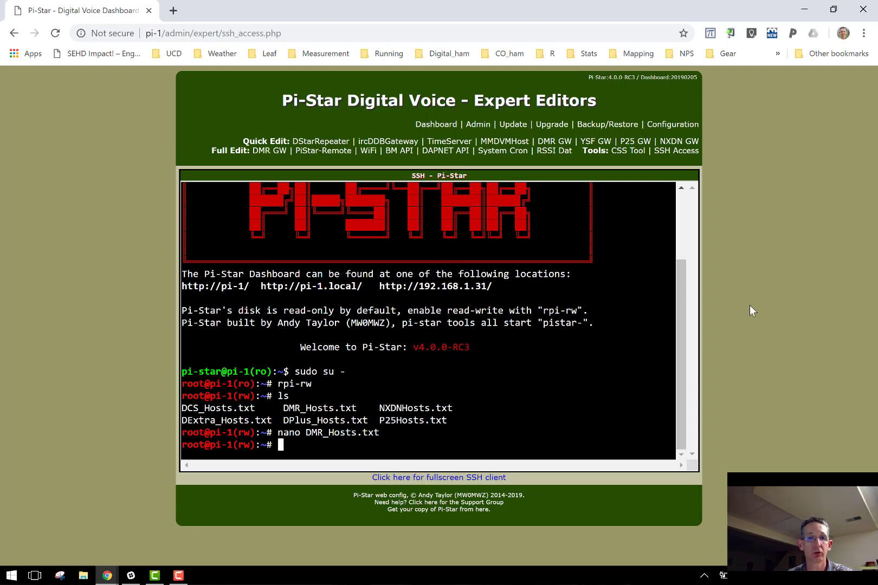
# Step: Reopen DMR_Hosts.txt, check the QRM_Network line at the end, and close it
pyautogui.press('Up')
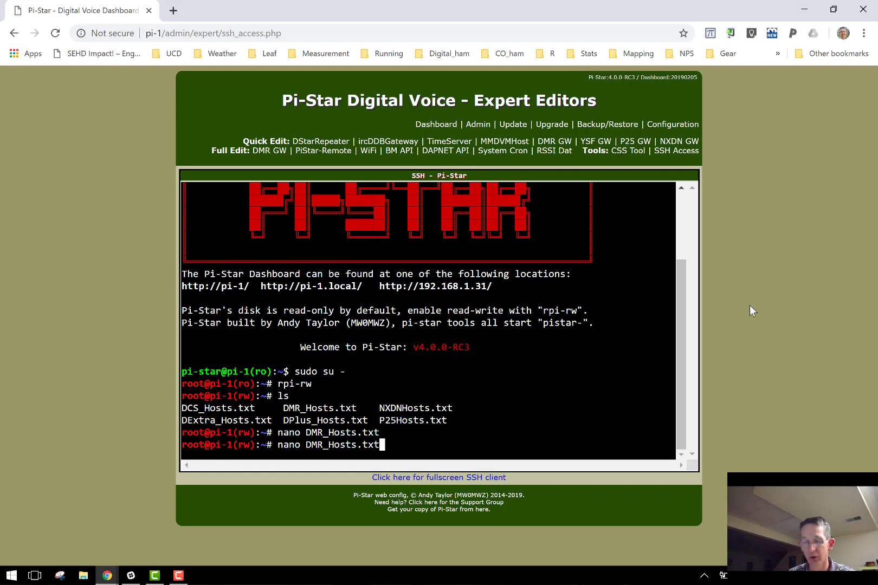
pyautogui.press('Return')
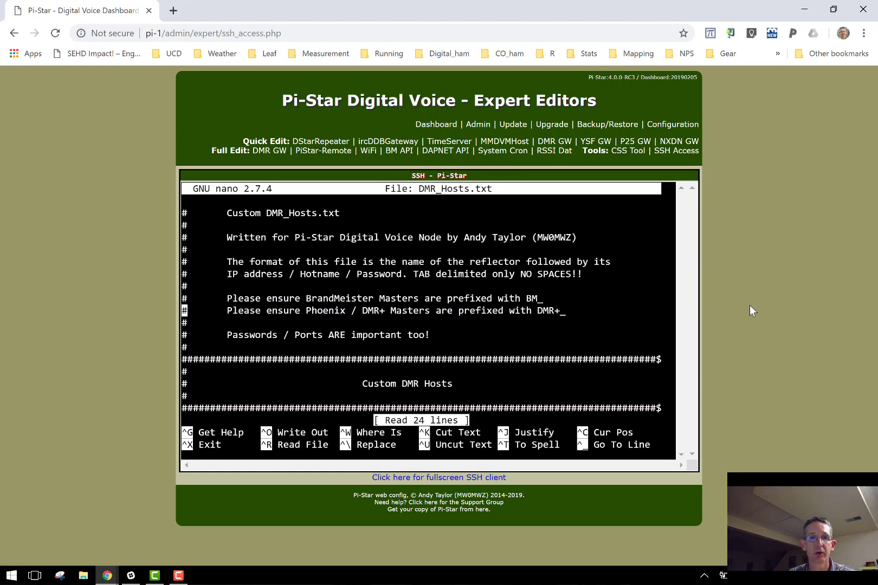
pyautogui.press('pagedown')
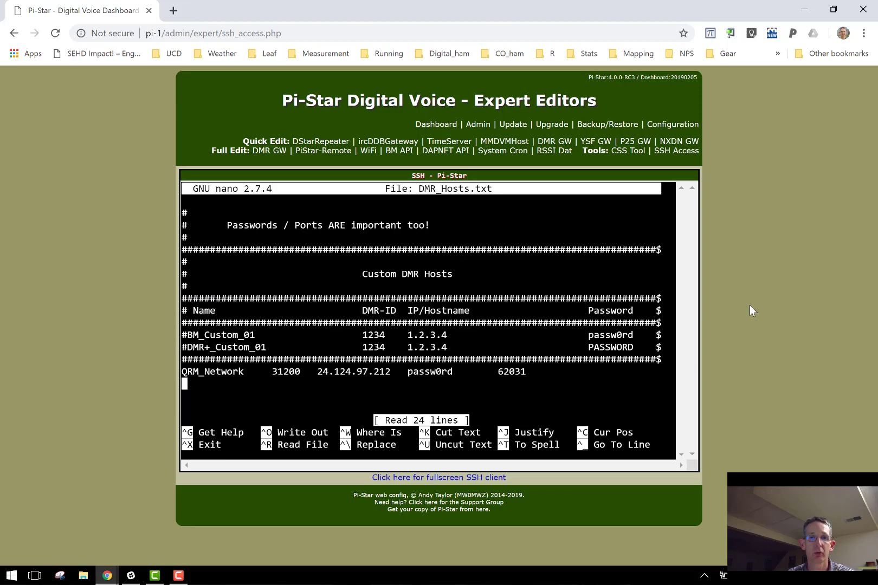
pyautogui.hotkey('ctrl', 'x')
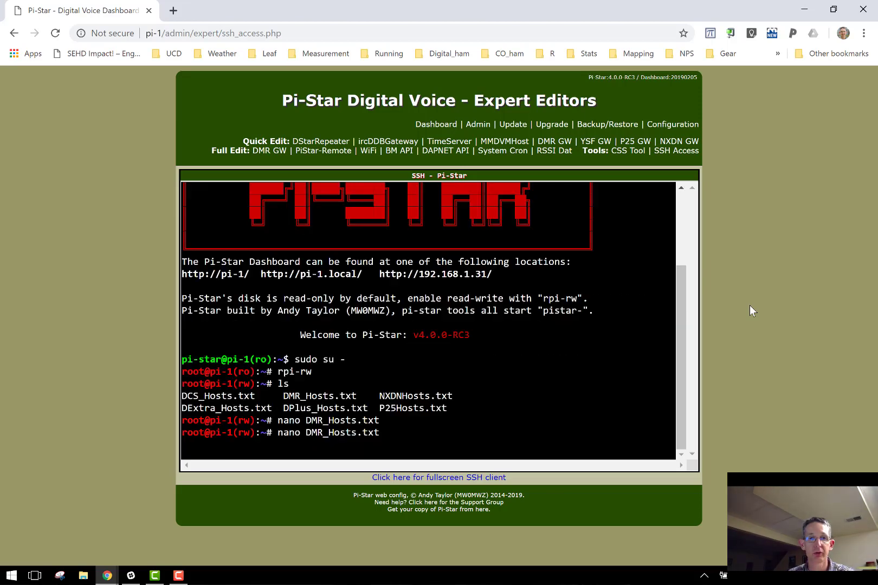
# Step: Type exit twice to leave the root shell and end the SSH session
pyautogui.write('exit')
pyautogui.press('Return')
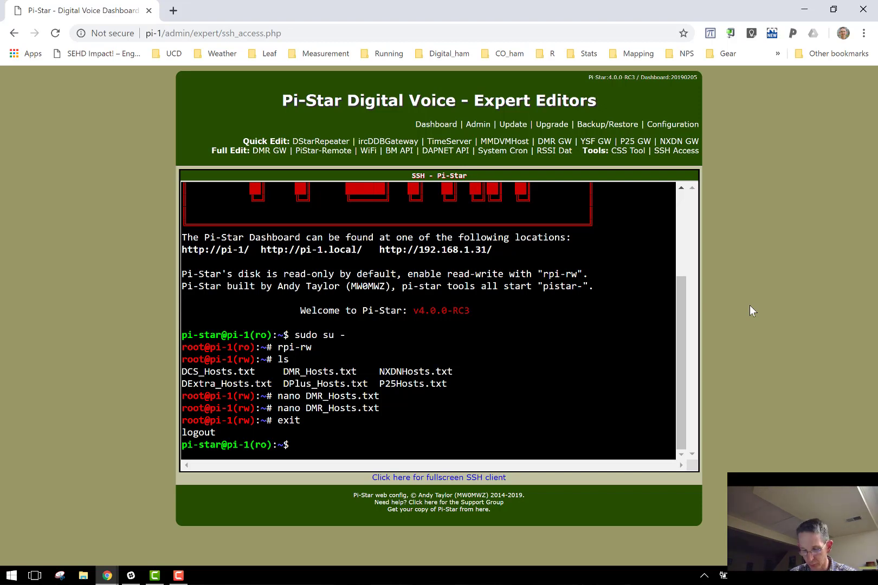
pyautogui.write('exit')
pyautogui.press('Return')
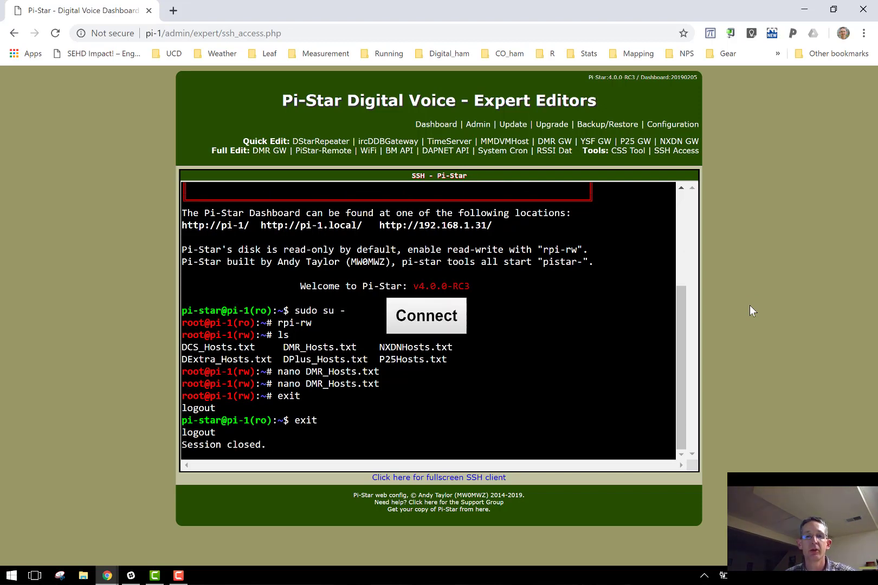
# Step: Reboot the hotspot from the Admin > Power page and wait for the dashboard
pyautogui.click(476, 126)
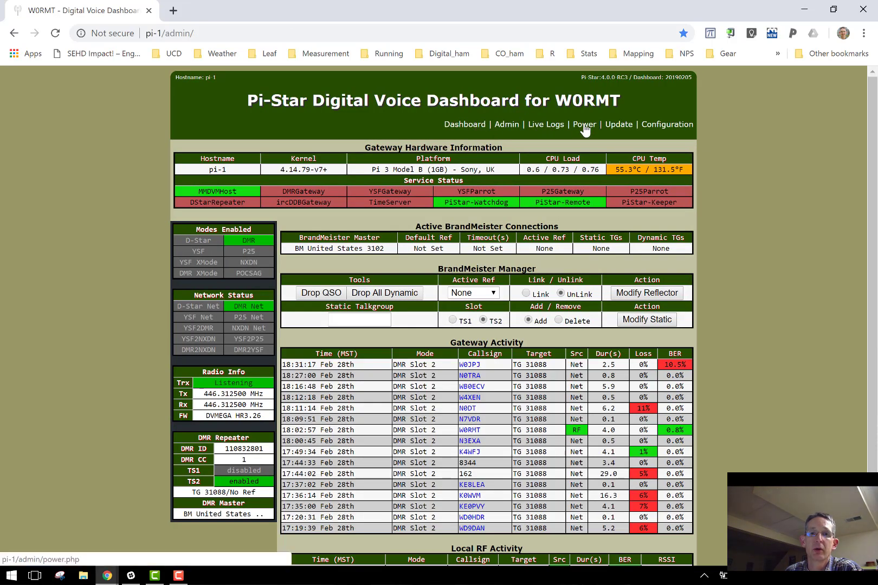
pyautogui.click(583, 126)
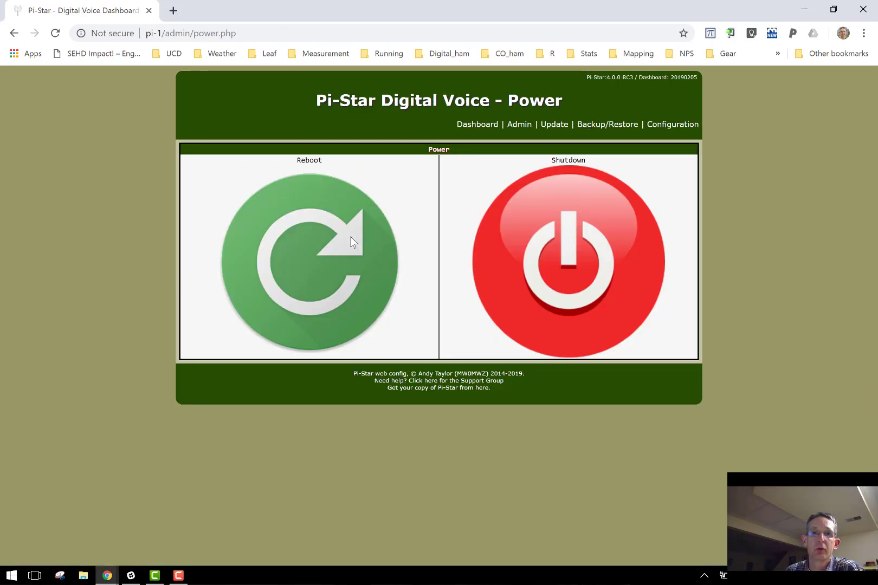
pyautogui.click(314, 245)
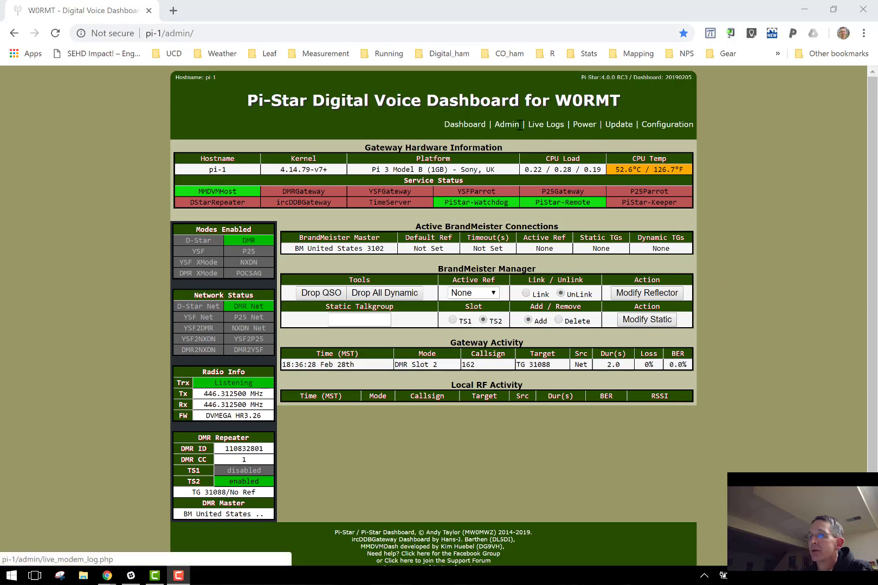
# Step: Choose QRM_Network in the DMR Master dropdown under DMR Configuration
pyautogui.click(653, 129)
pyautogui.scroll(-7, 97, 229)
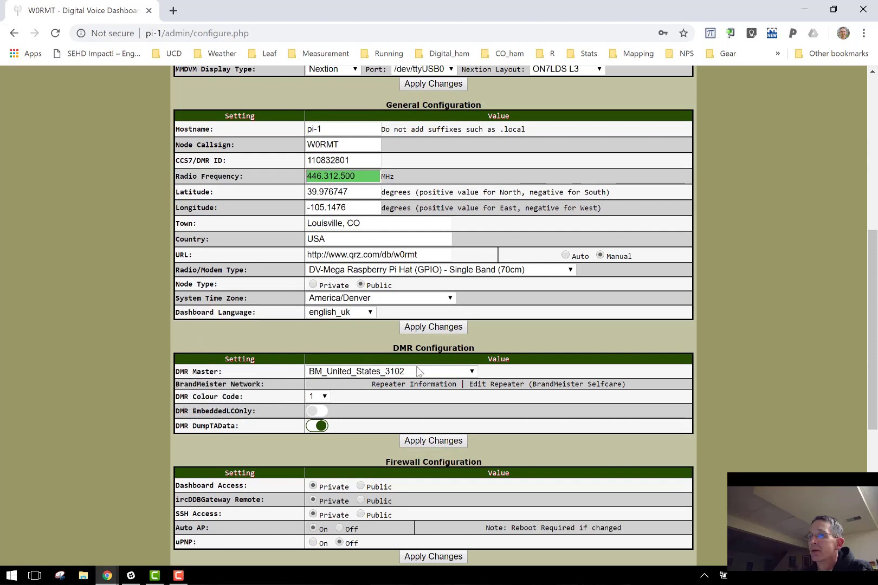
pyautogui.click(431, 370)
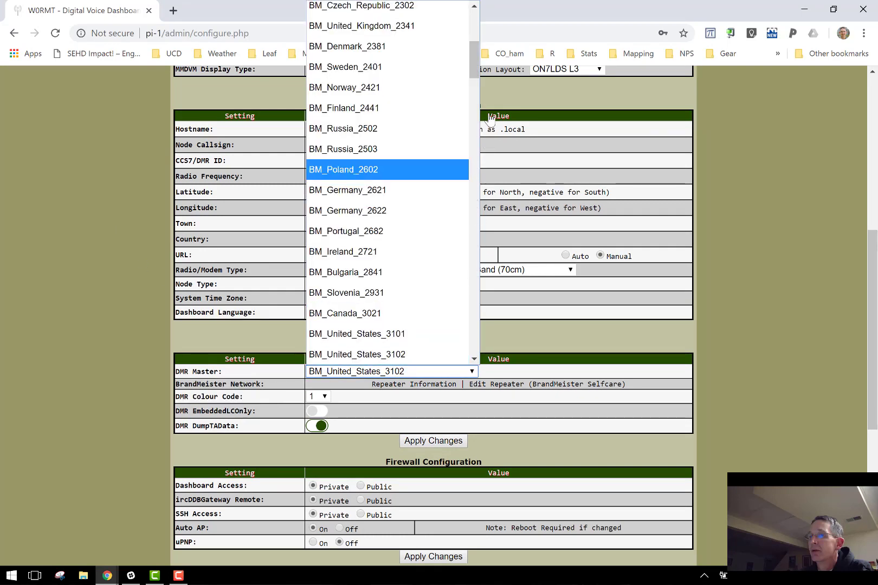
pyautogui.scroll(1, 472, 49)
pyautogui.moveTo(472, 48); pyautogui.dragTo(474, 30)
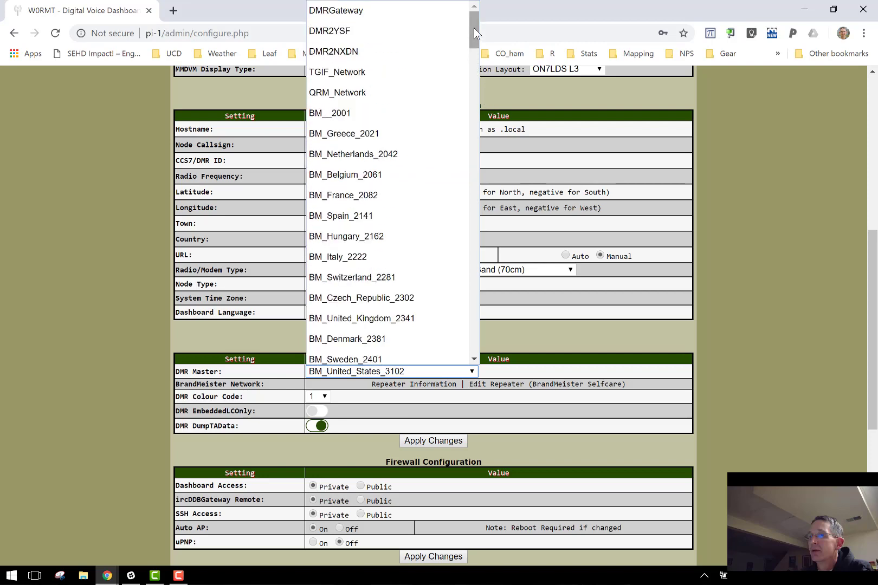
pyautogui.click(356, 93)
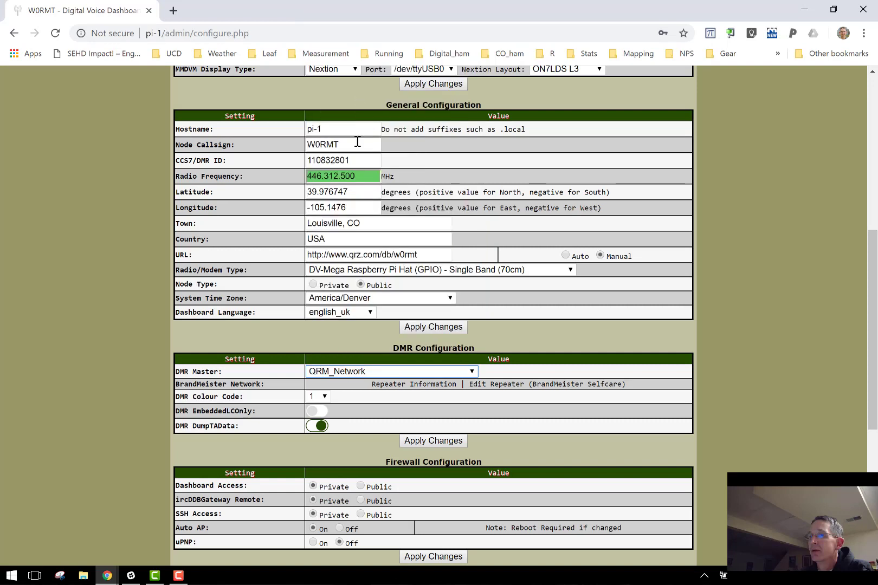
# Step: Apply the DMR Configuration changes and check that Admin lists QRM Network as Master
pyautogui.click(426, 328)
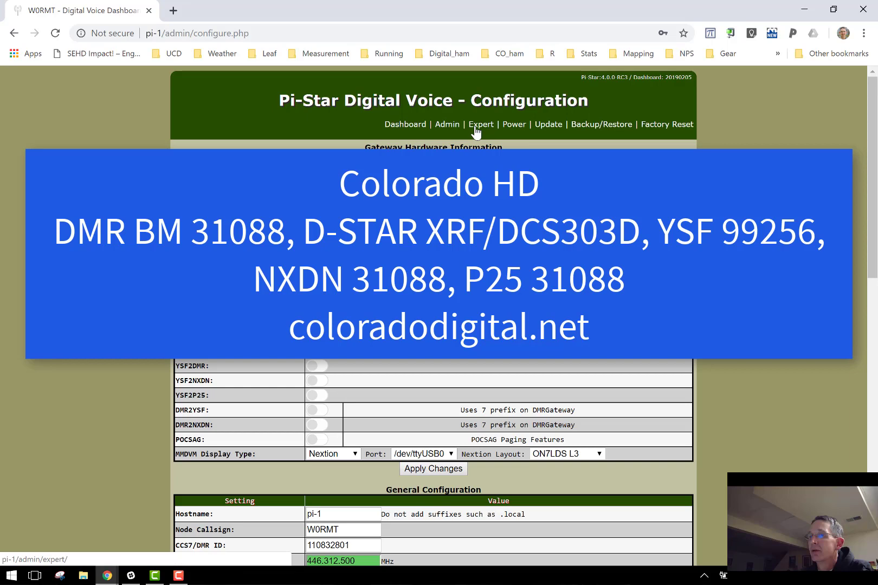
pyautogui.click(451, 129)
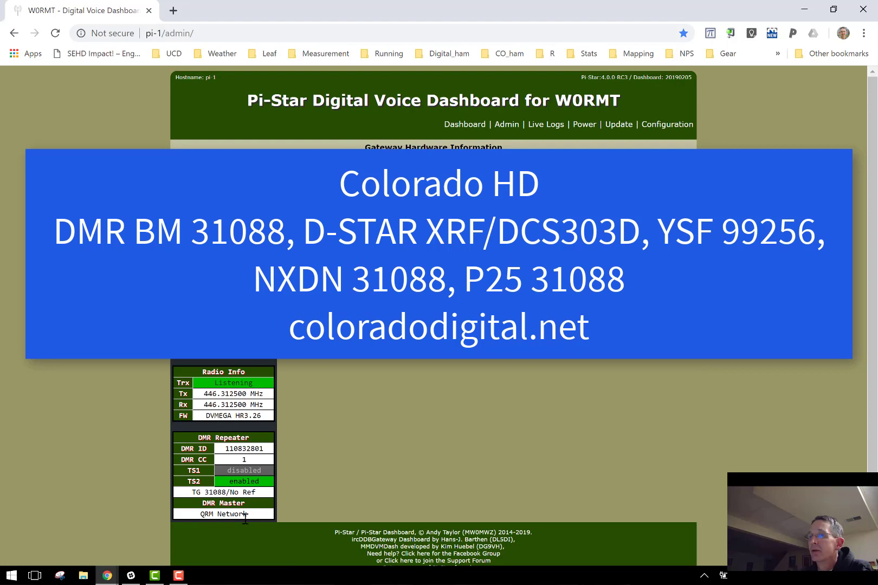